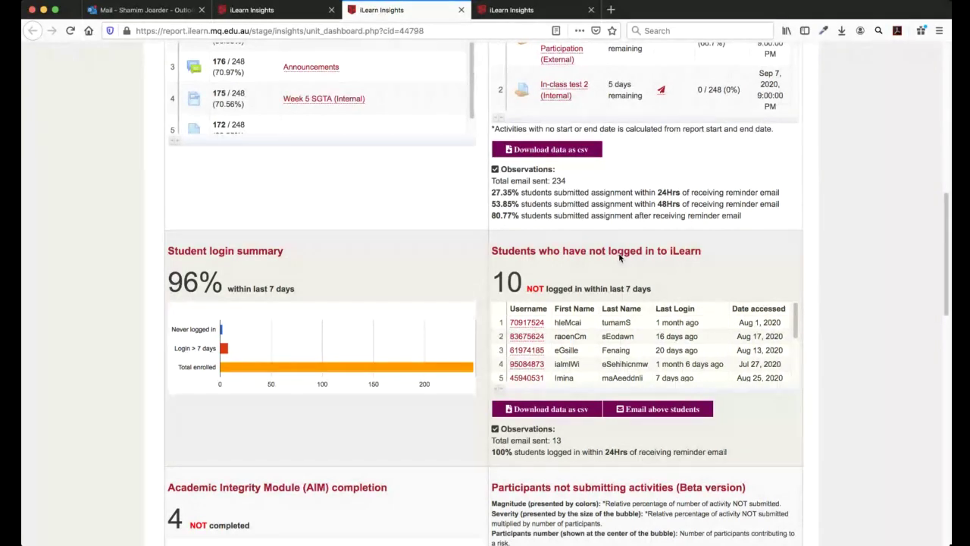
# - Open 'Email above students' for the students who have not logged in to iLearn
pyautogui.click(633, 404)
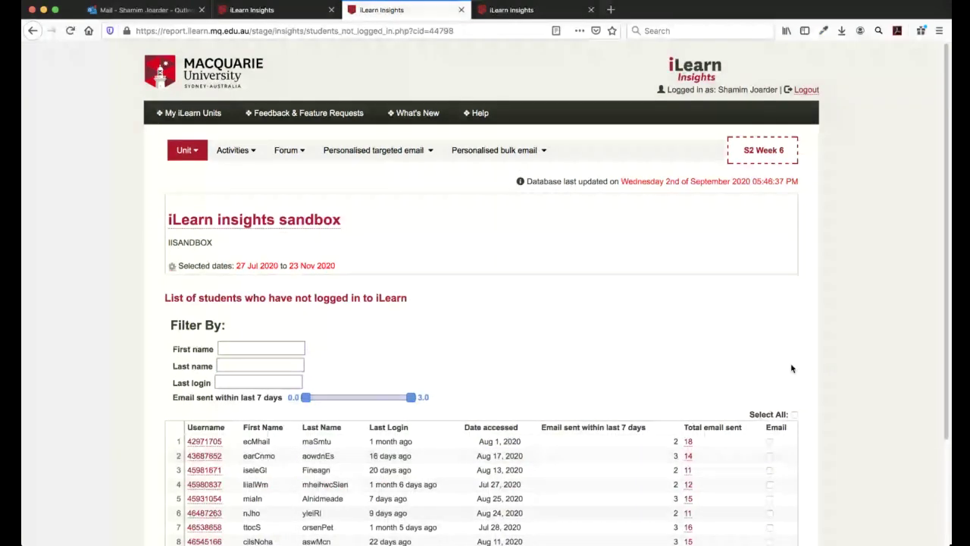
# - Select all ten students except rows 2, 4 and 6, then start composing to the seven
pyautogui.scroll(-3, 792, 369)
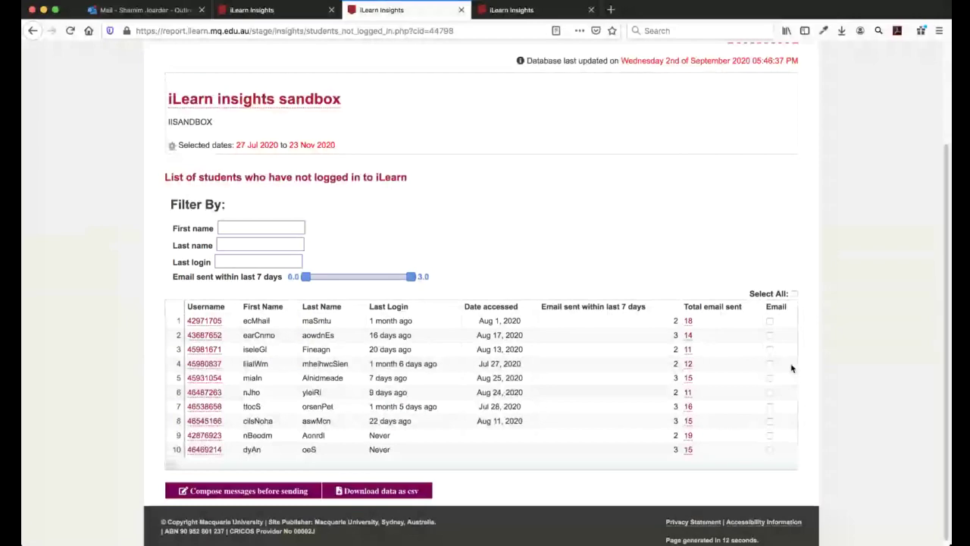
pyautogui.click(754, 294)
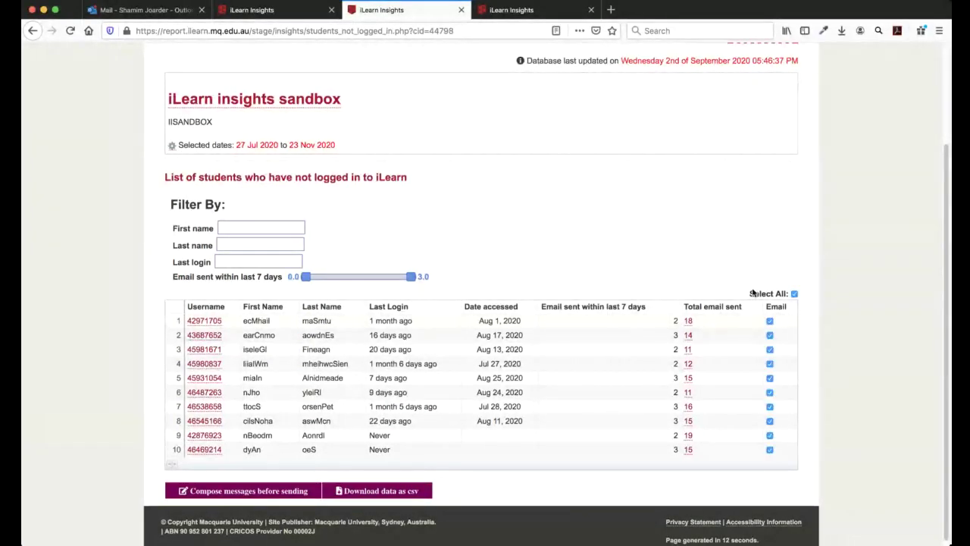
pyautogui.click(732, 335)
pyautogui.click(732, 363)
pyautogui.click(732, 391)
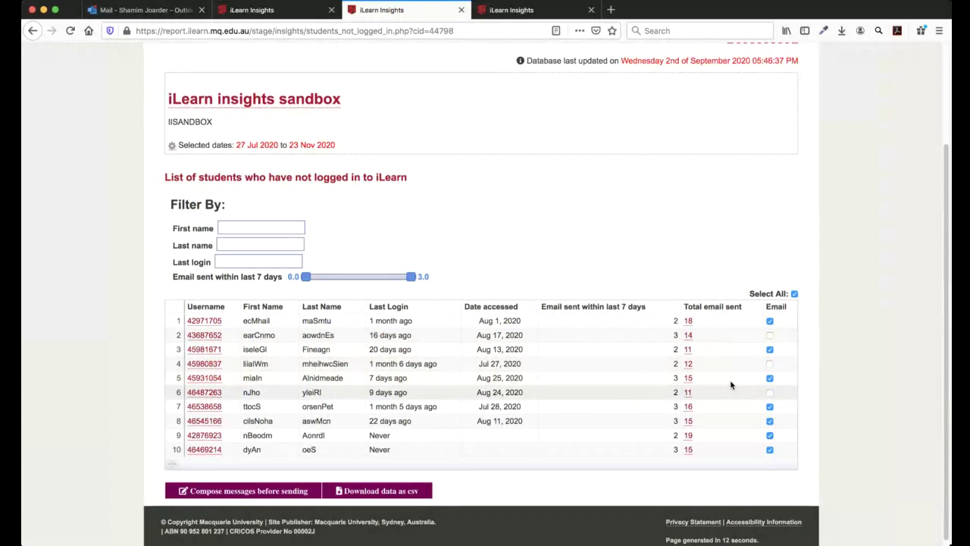
pyautogui.click(225, 485)
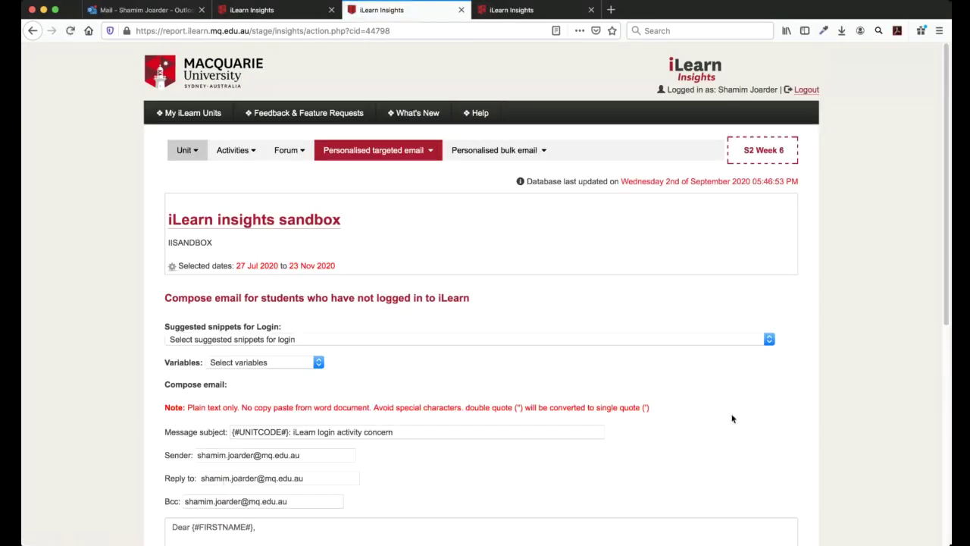
# - Replace the {#FIRSTNAME#} greeting placeholder with the 'Full name' variable and preview the messages
pyautogui.scroll(-5, 732, 418)
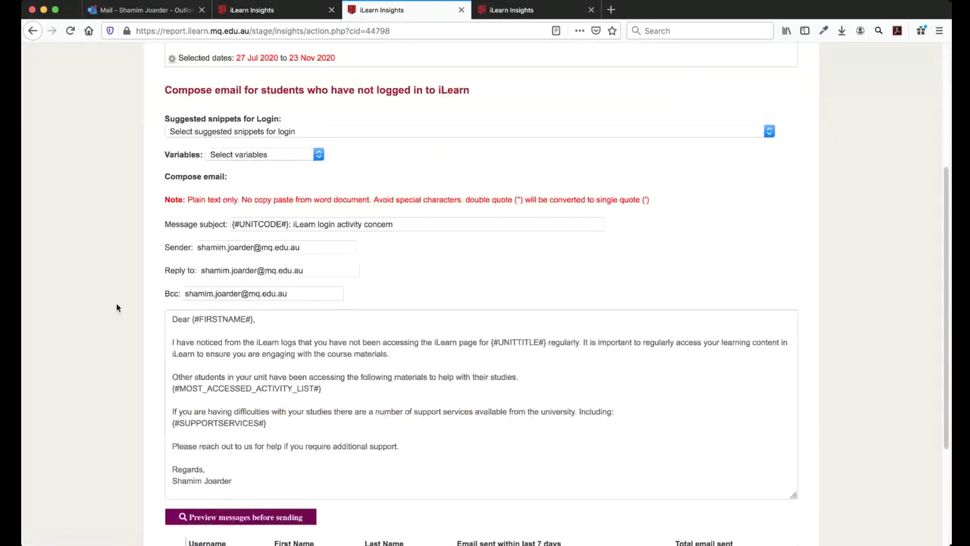
pyautogui.moveTo(192, 319); pyautogui.dragTo(252, 319)
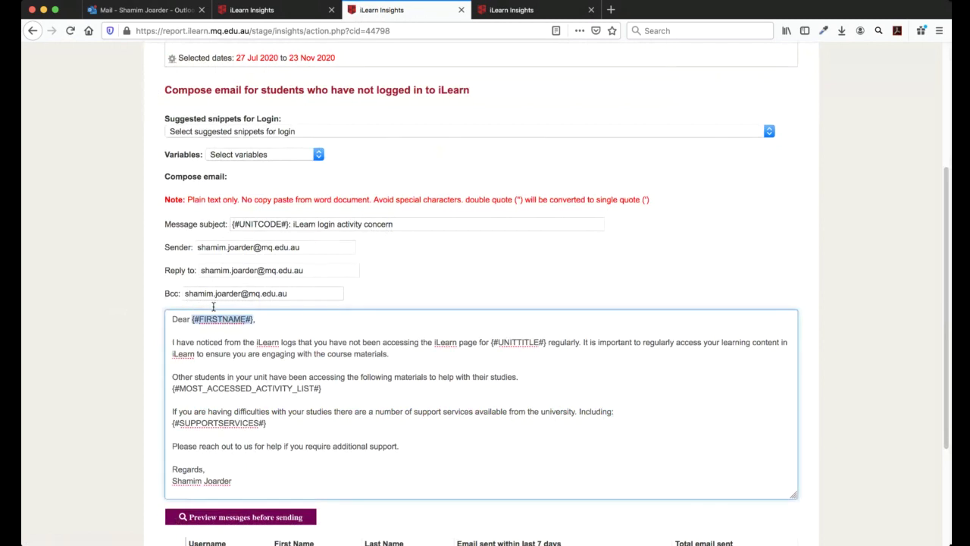
pyautogui.press('BackSpace')
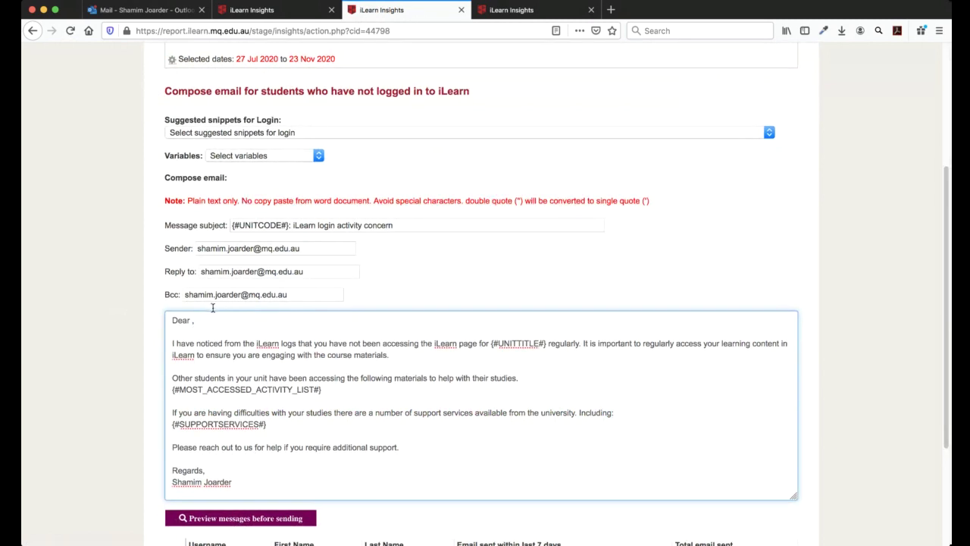
pyautogui.click(236, 151)
pyautogui.click(227, 181)
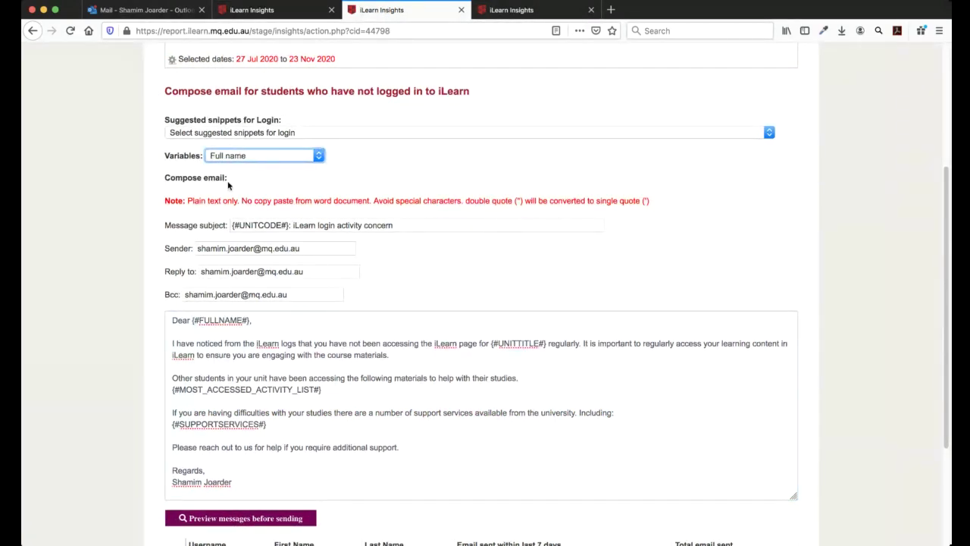
pyautogui.click(207, 515)
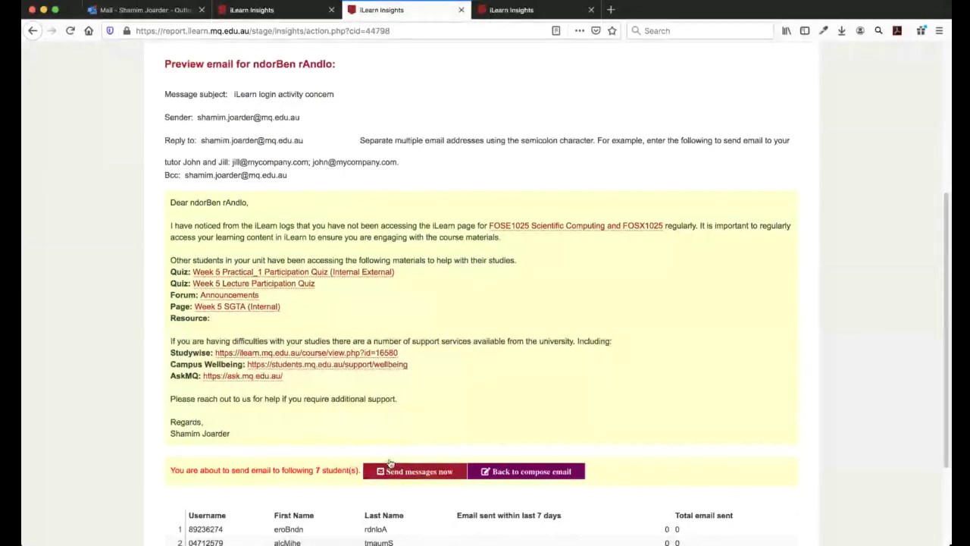
# - Send the login-concern email to the seven students and check the Outlook inbox
pyautogui.scroll(5, 524, 301)
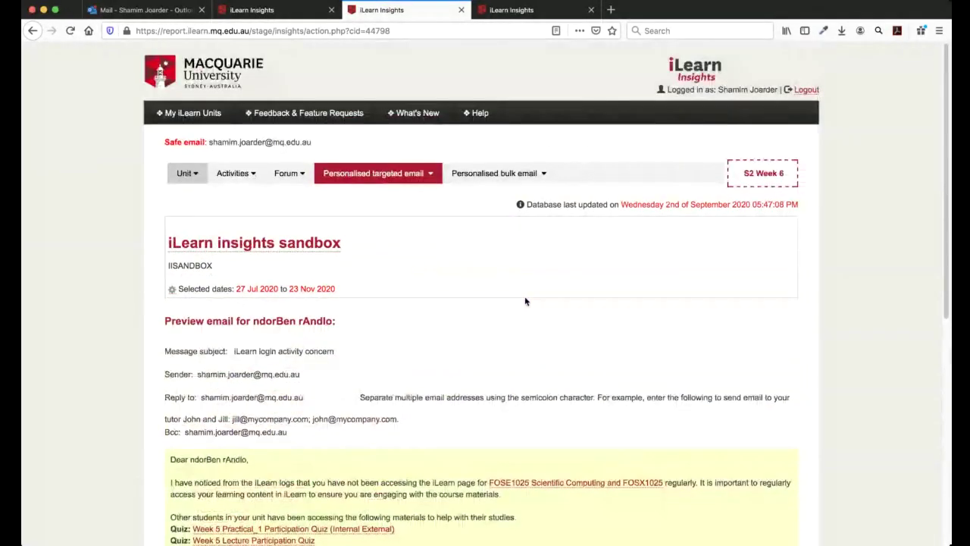
pyautogui.scroll(-7, 524, 301)
pyautogui.click(378, 407)
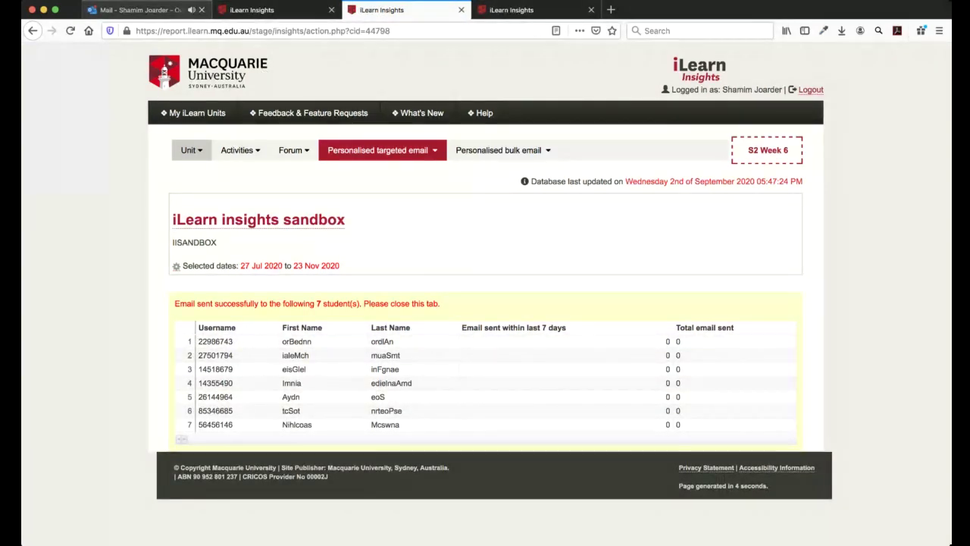
pyautogui.press('super+1')
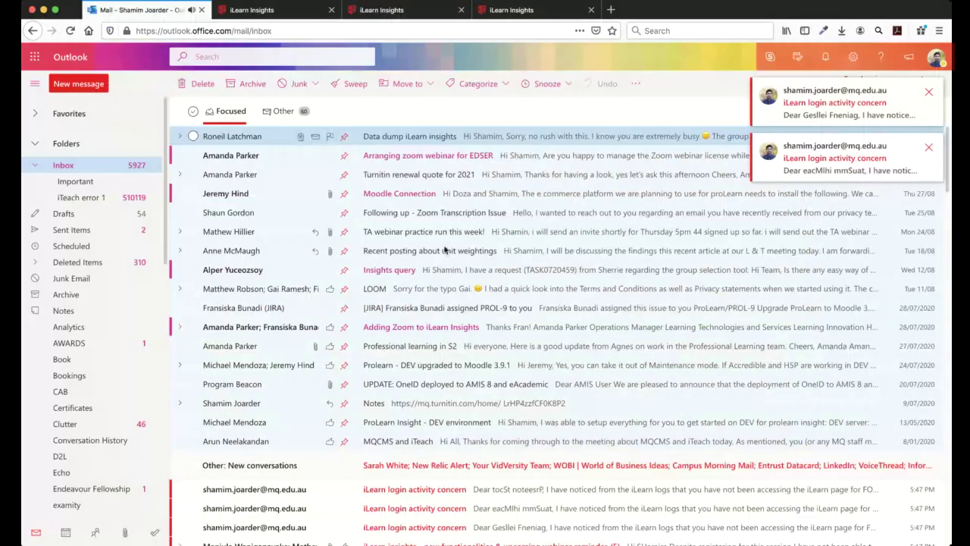
# - Open a received 'iLearn login activity concern' email, then return to the inbox
pyautogui.scroll(-4, 520, 354)
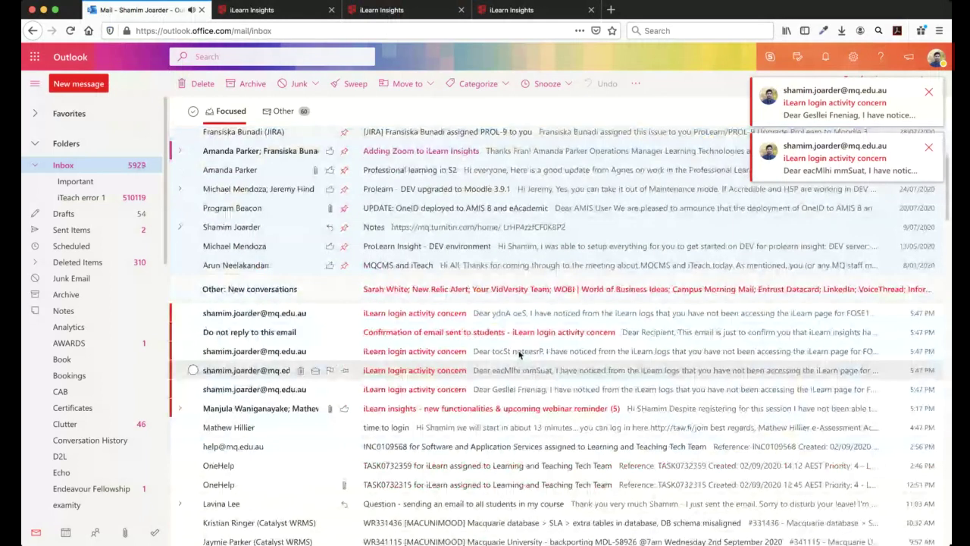
pyautogui.click(506, 304)
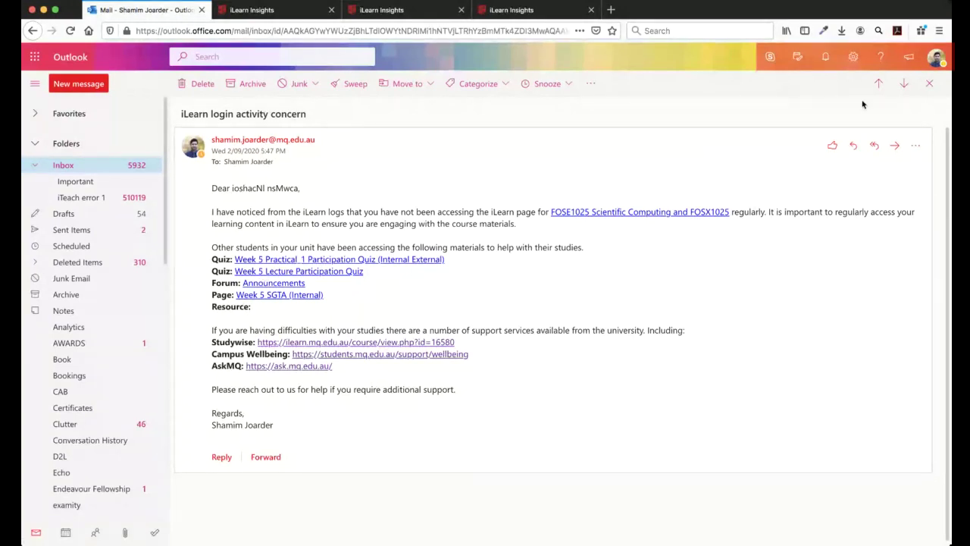
pyautogui.click(929, 83)
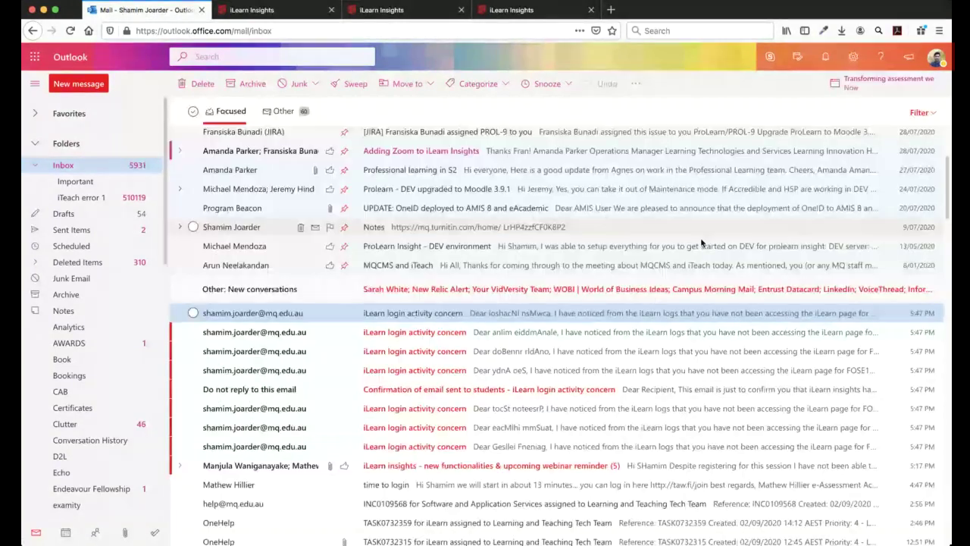
# - Read the 'Confirmation of email sent to students' message confirming delivery to 7 students
pyautogui.click(615, 385)
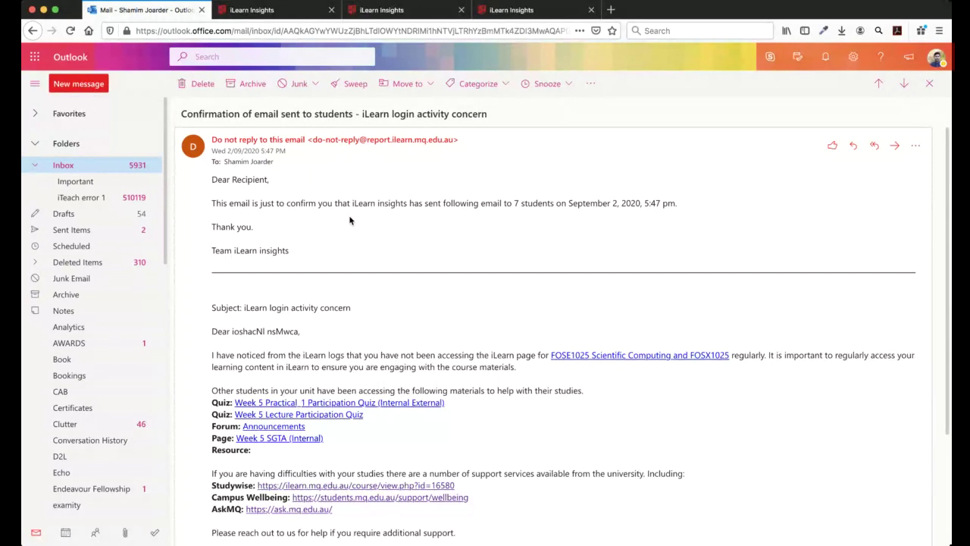
pyautogui.scroll(-3, 371, 274)
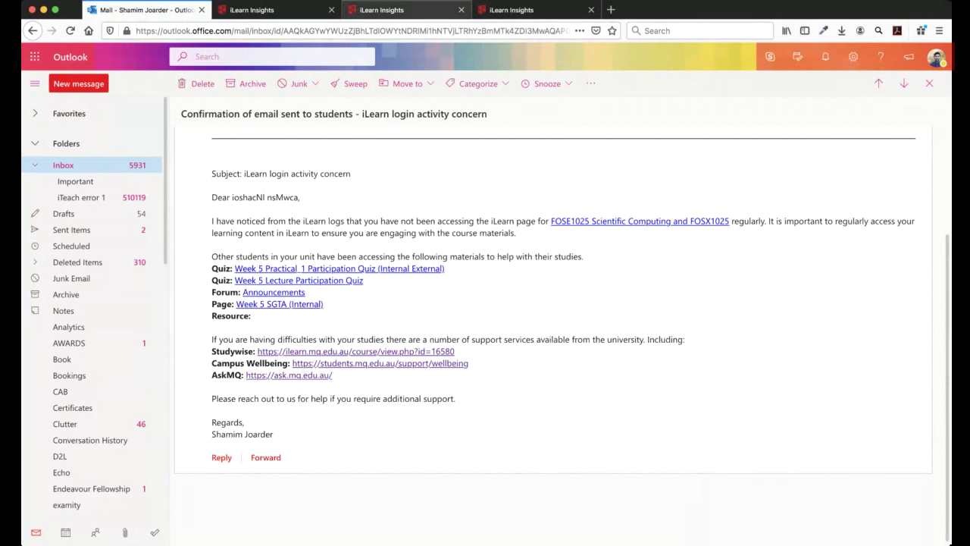
pyautogui.click(523, 9)
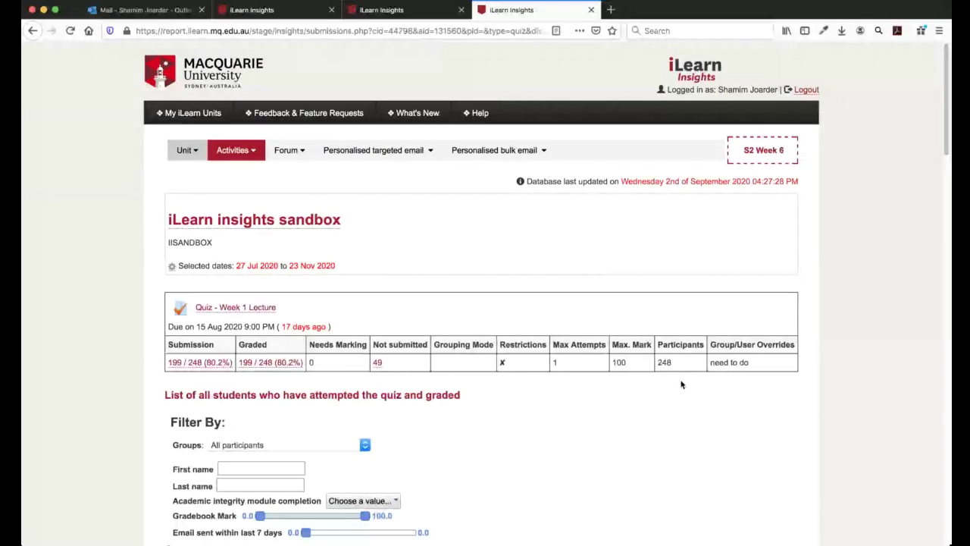
# - Open the Graded students list for Quiz – Week 1 Lecture and tick rows 10 and 12, both scoring 80
pyautogui.click(230, 356)
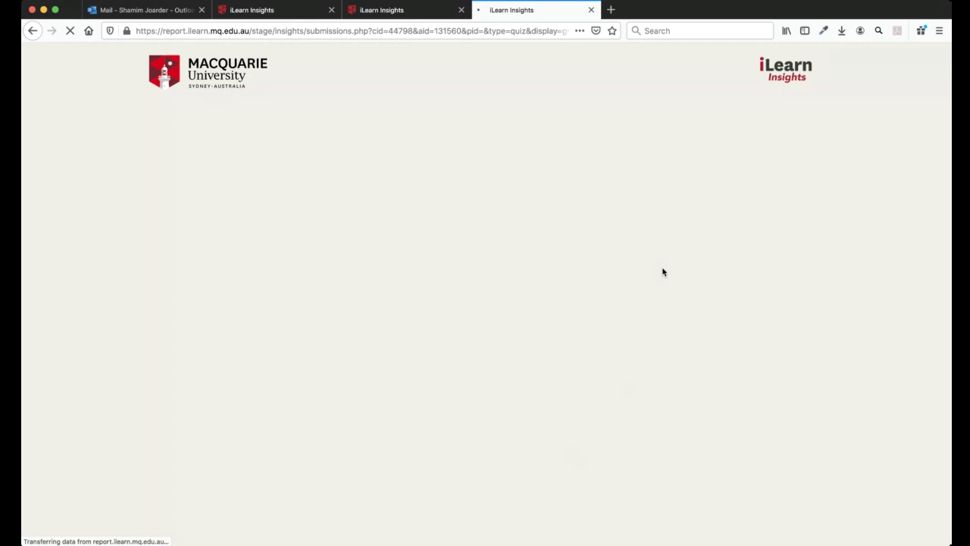
pyautogui.scroll(-3, 786, 289)
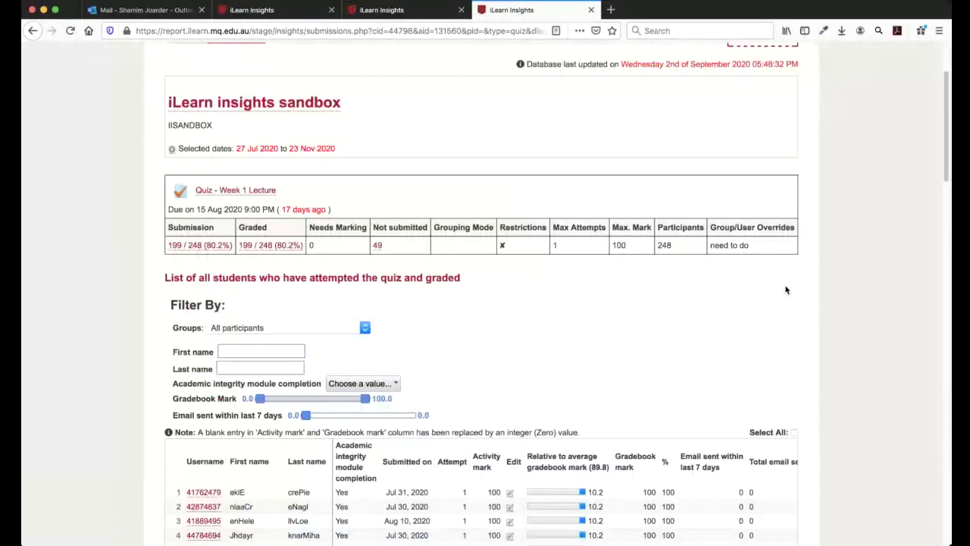
pyautogui.scroll(-6, 786, 289)
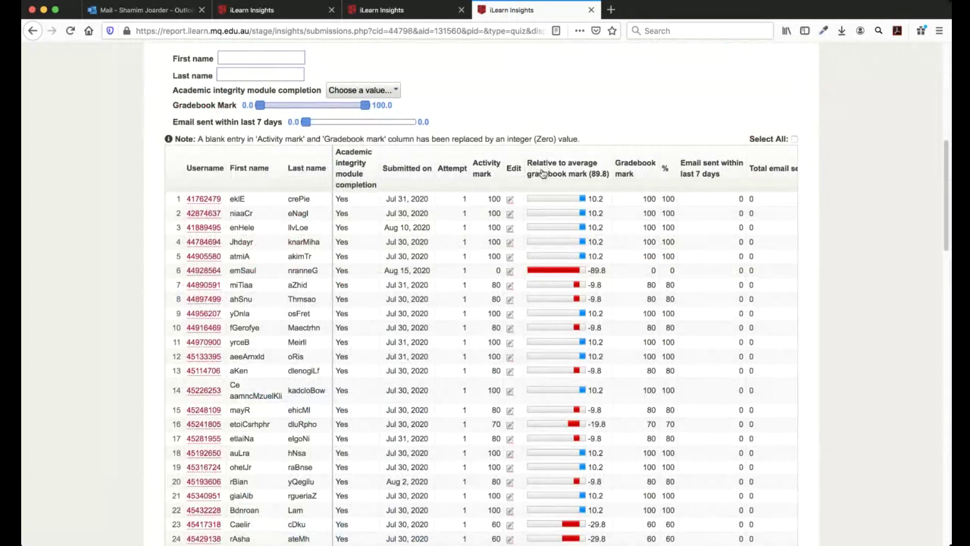
pyautogui.scroll(-1, 795, 306)
pyautogui.scroll(-8, 795, 305)
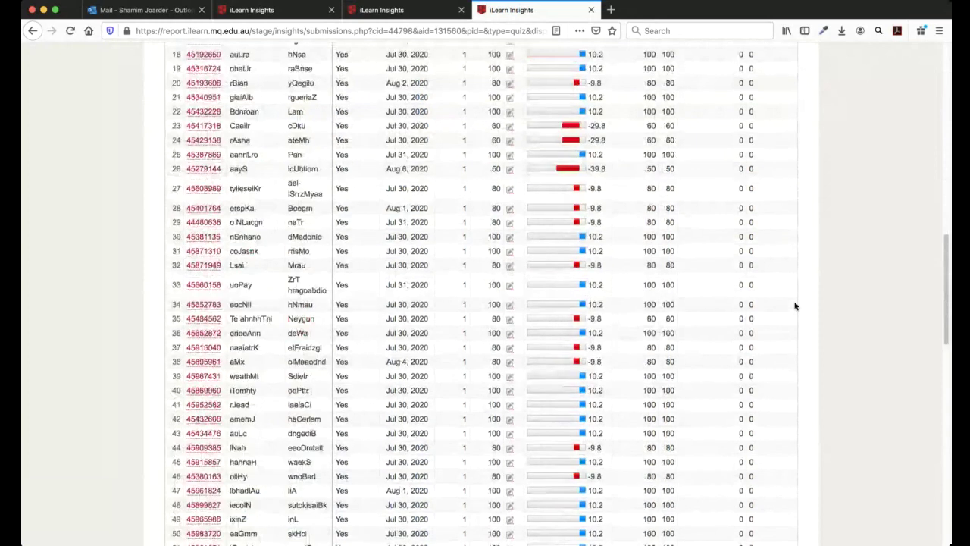
pyautogui.scroll(-4, 795, 305)
pyautogui.scroll(7, 795, 305)
pyautogui.scroll(5, 795, 306)
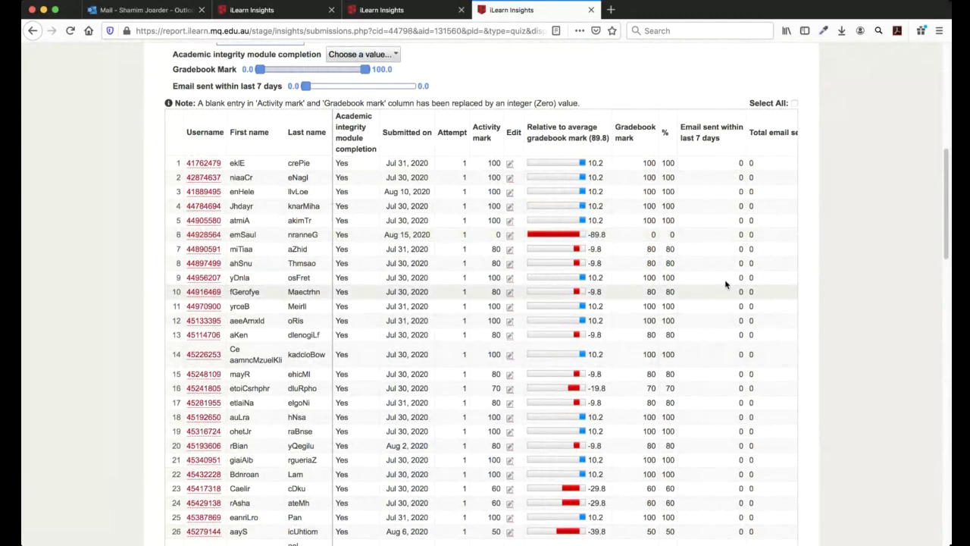
pyautogui.click(777, 291)
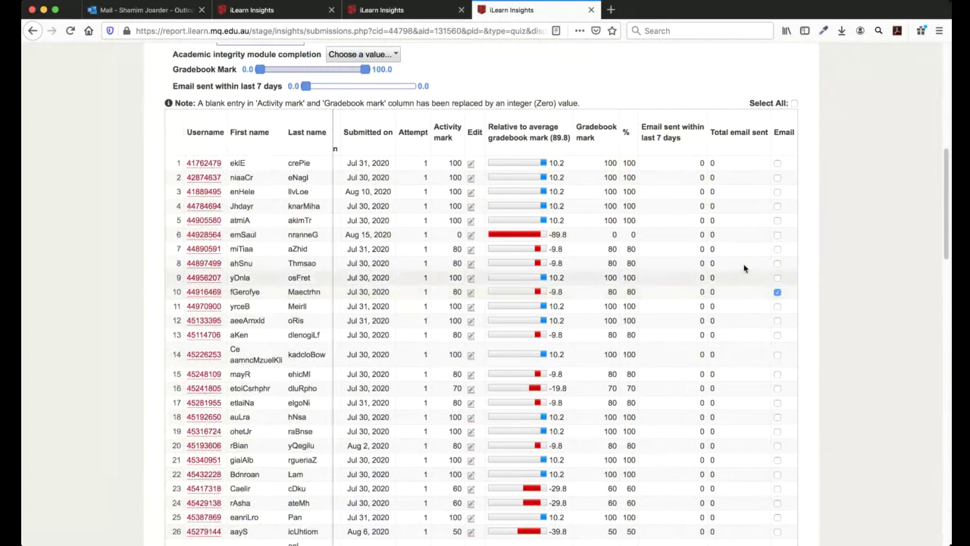
pyautogui.click(777, 320)
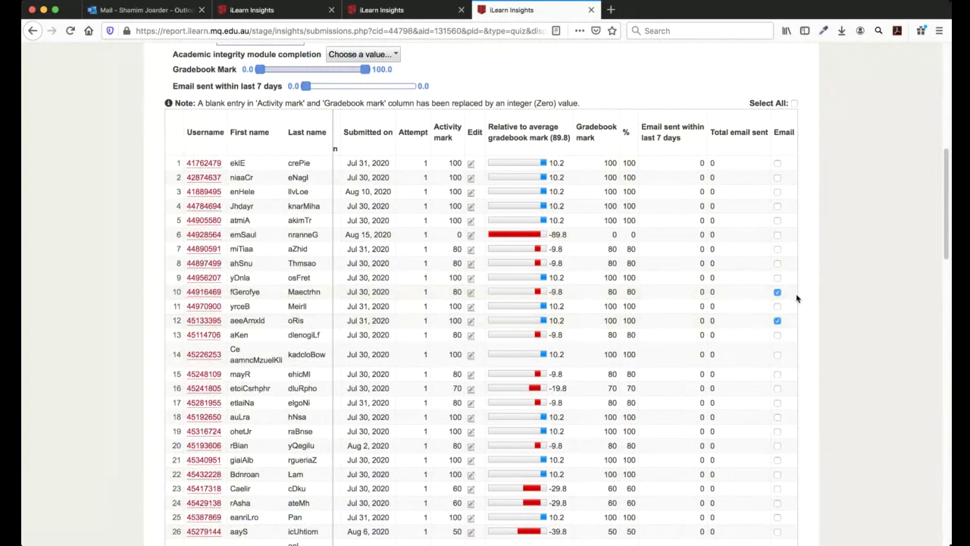
pyautogui.scroll(-15, 795, 297)
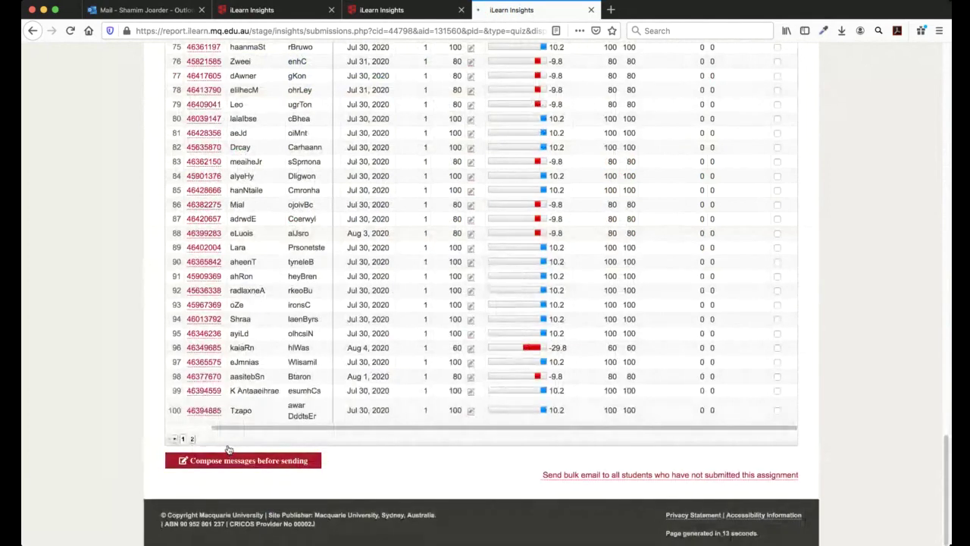
# - Compose, preview and send the 'Quiz – Week 1 Lecture has been graded' email to both ticked students
pyautogui.click(229, 451)
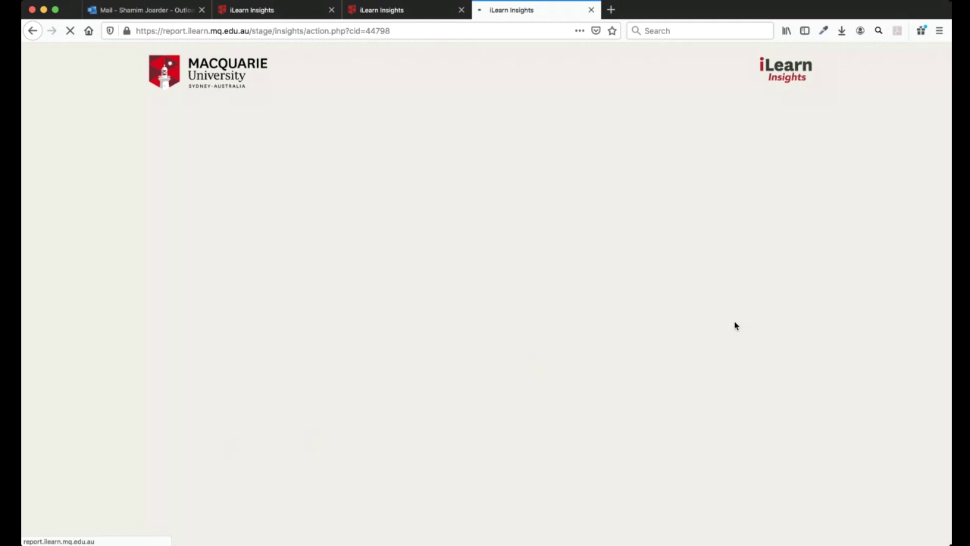
pyautogui.scroll(-4, 829, 392)
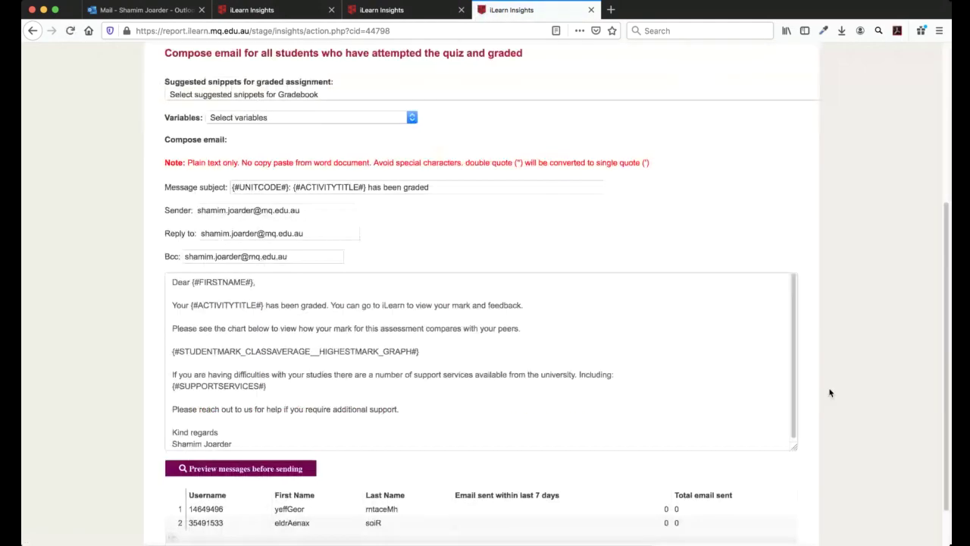
pyautogui.scroll(-2, 829, 393)
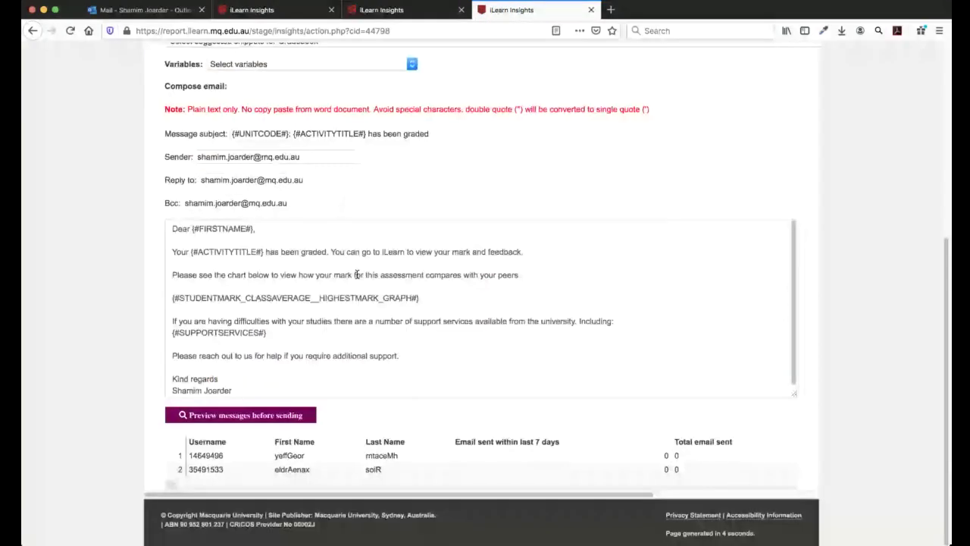
pyautogui.click(235, 415)
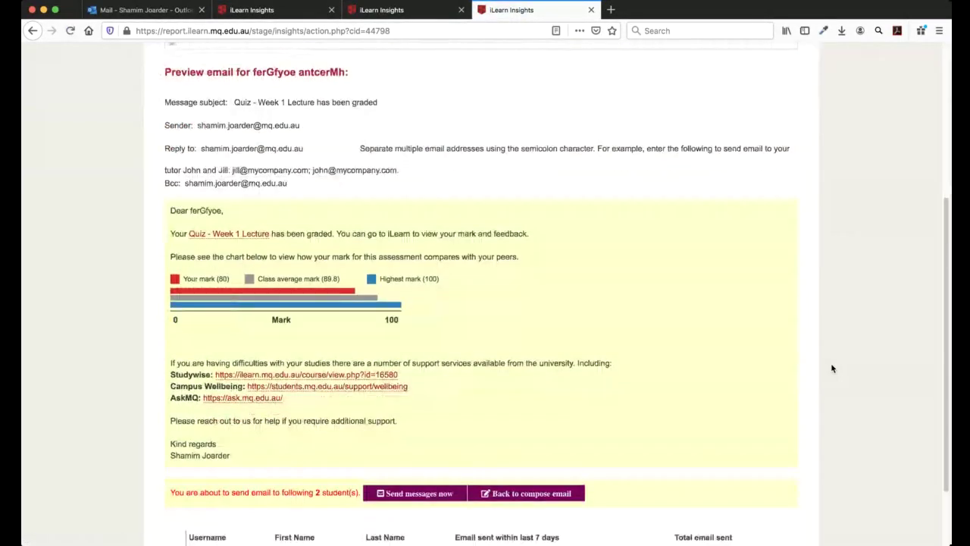
pyautogui.scroll(-1, 831, 368)
pyautogui.click(423, 469)
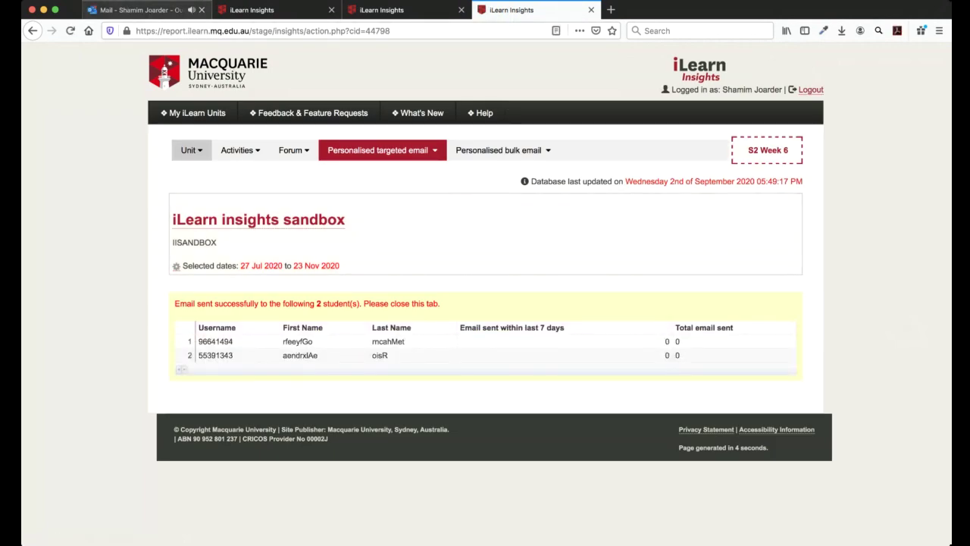
pyautogui.click(138, 11)
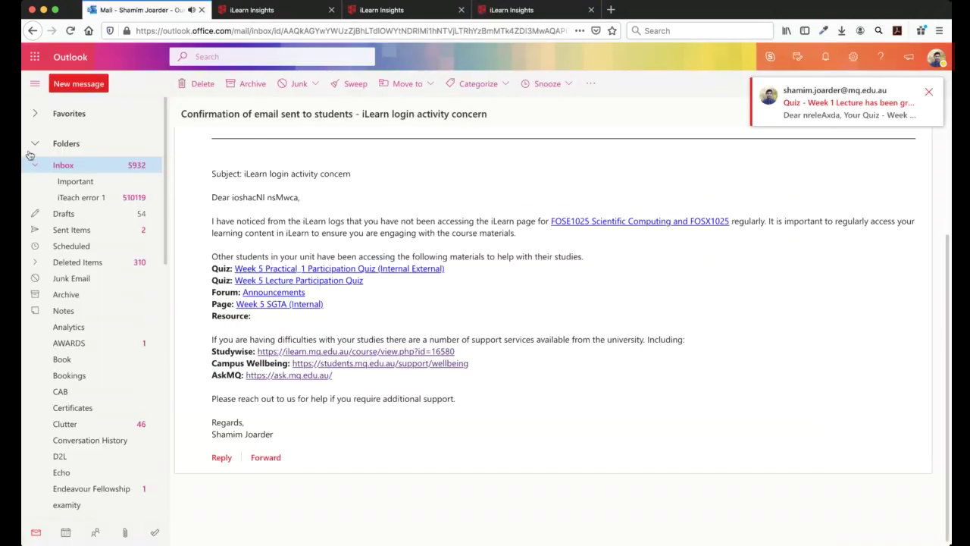
# - Open the received 'Quiz – Week 1 Lecture has been graded' emails, one charting 100 against the 89.8 average
pyautogui.click(61, 165)
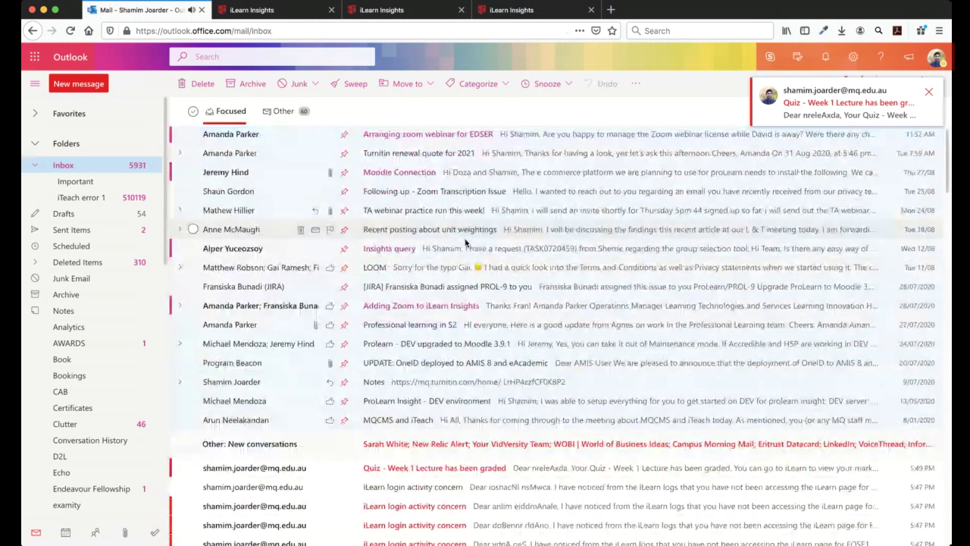
pyautogui.scroll(-3, 530, 353)
pyautogui.click(532, 355)
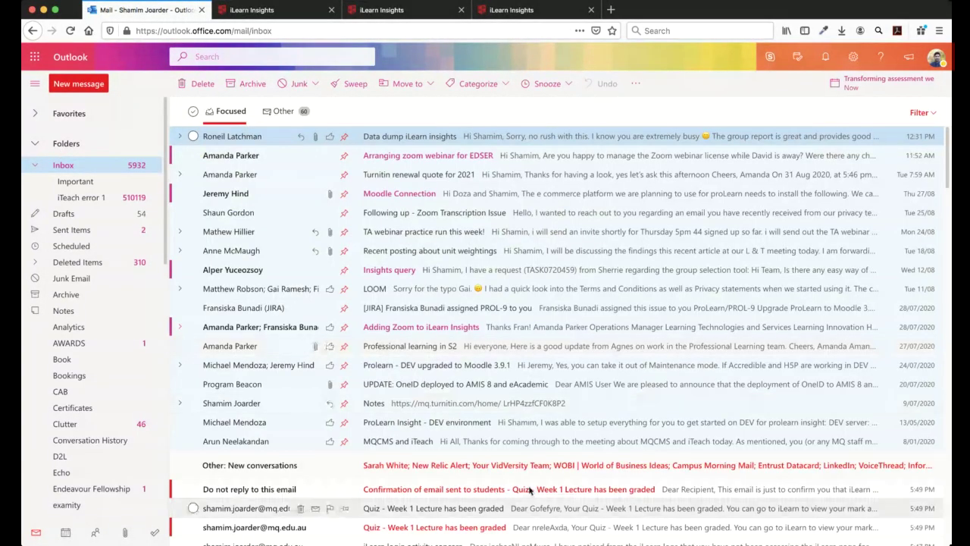
pyautogui.click(528, 527)
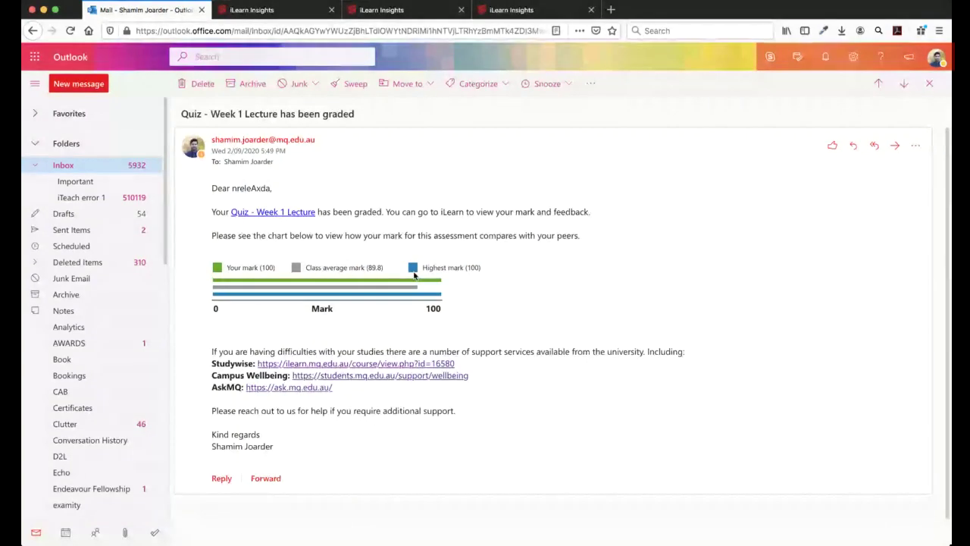